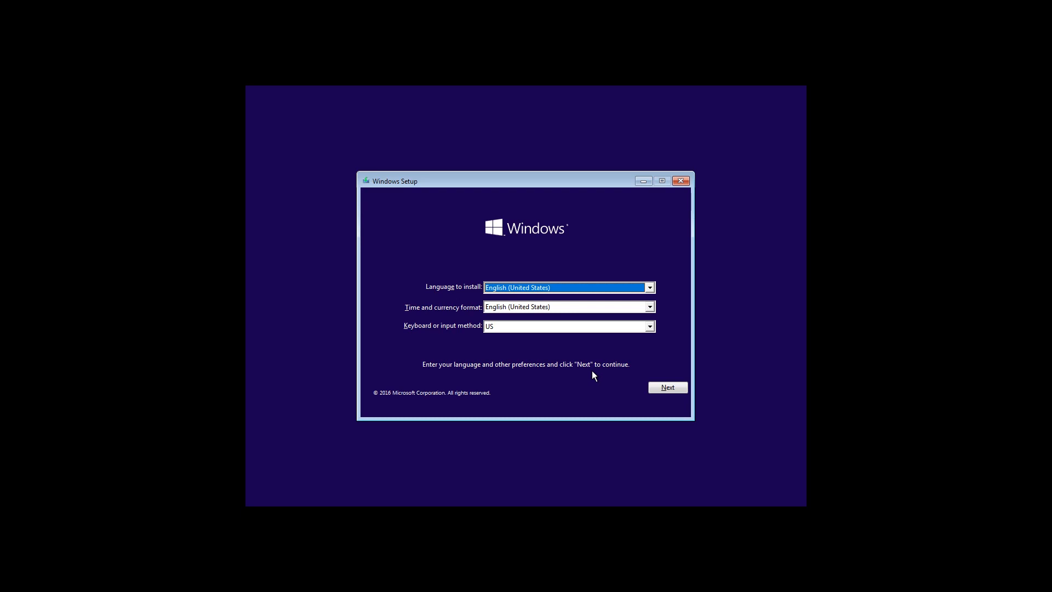
# Keep the default language settings and start the Windows installation with Install now
pyautogui.click(672, 387)
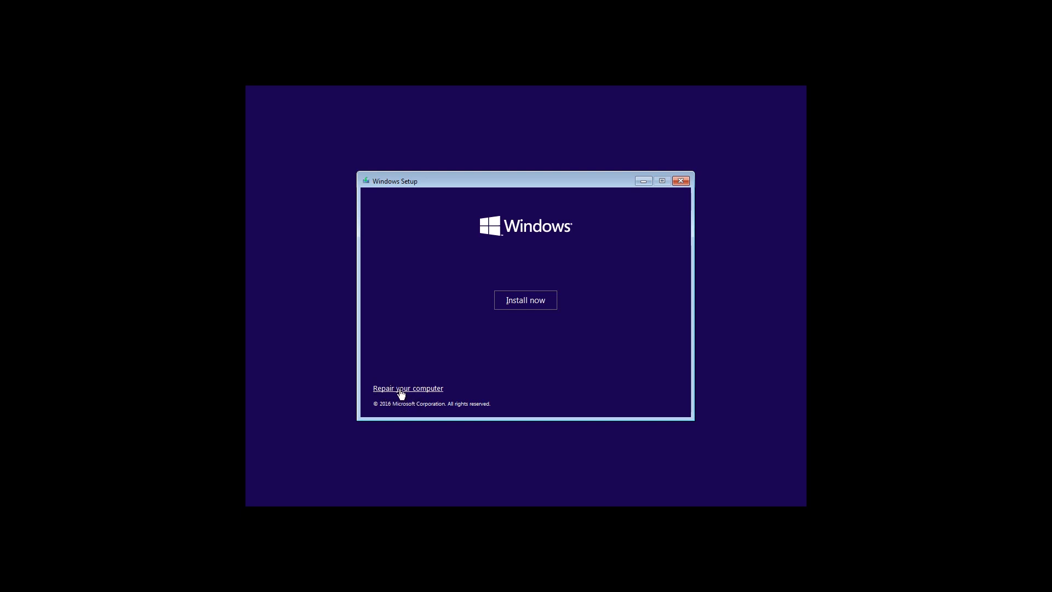
pyautogui.click(522, 301)
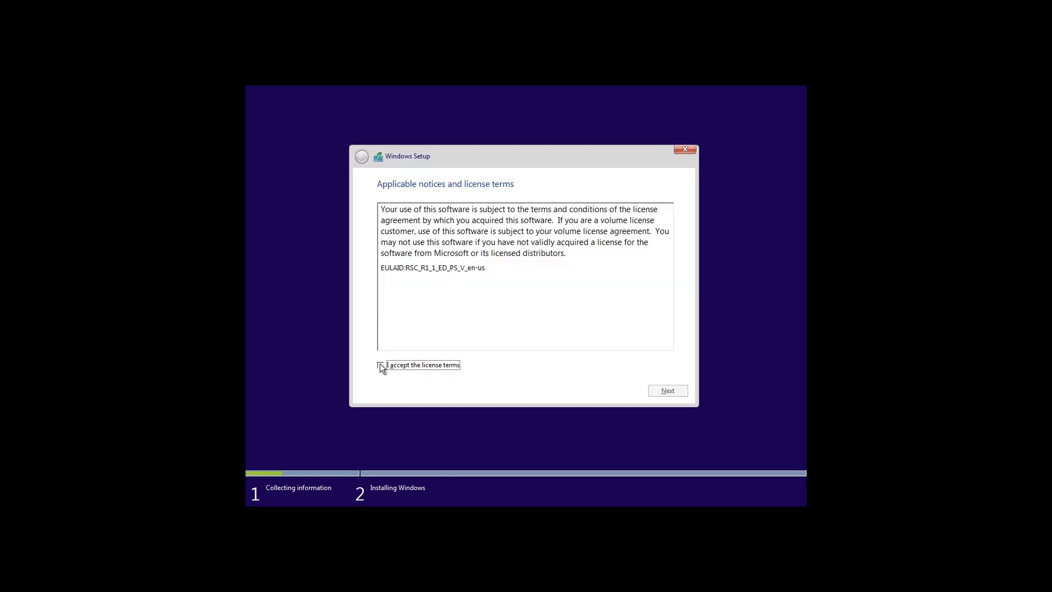
# Accept the license terms and choose 'Custom: Install Windows only (advanced)'
pyautogui.click(381, 367)
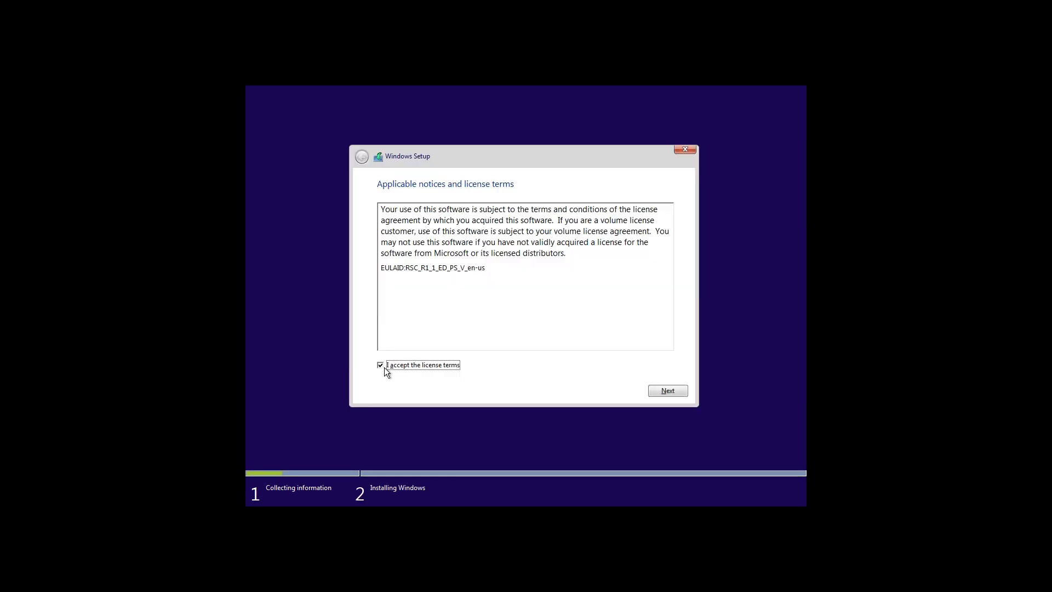
pyautogui.click(665, 392)
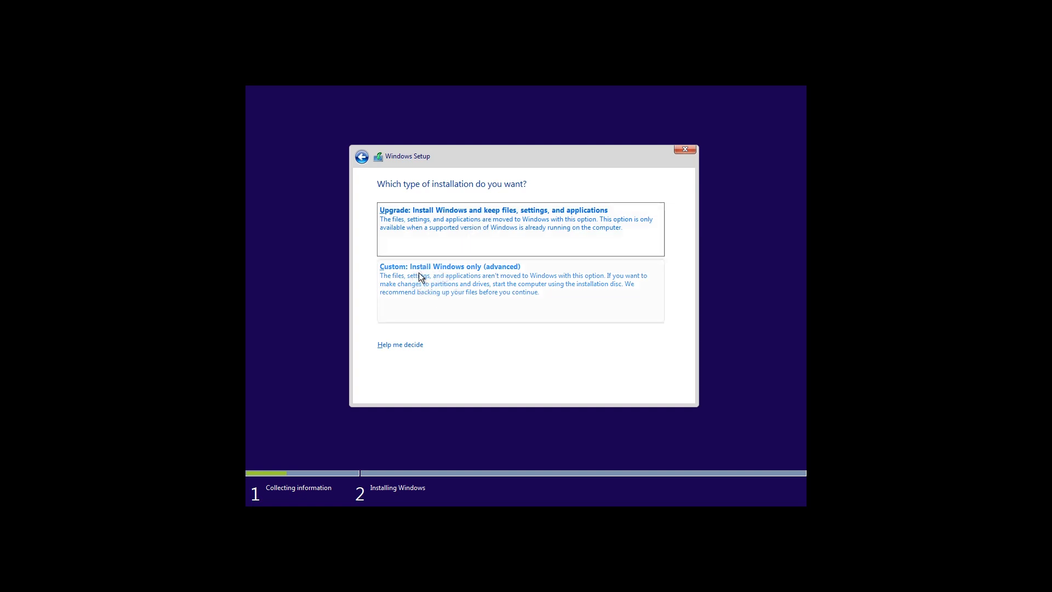
pyautogui.click(446, 285)
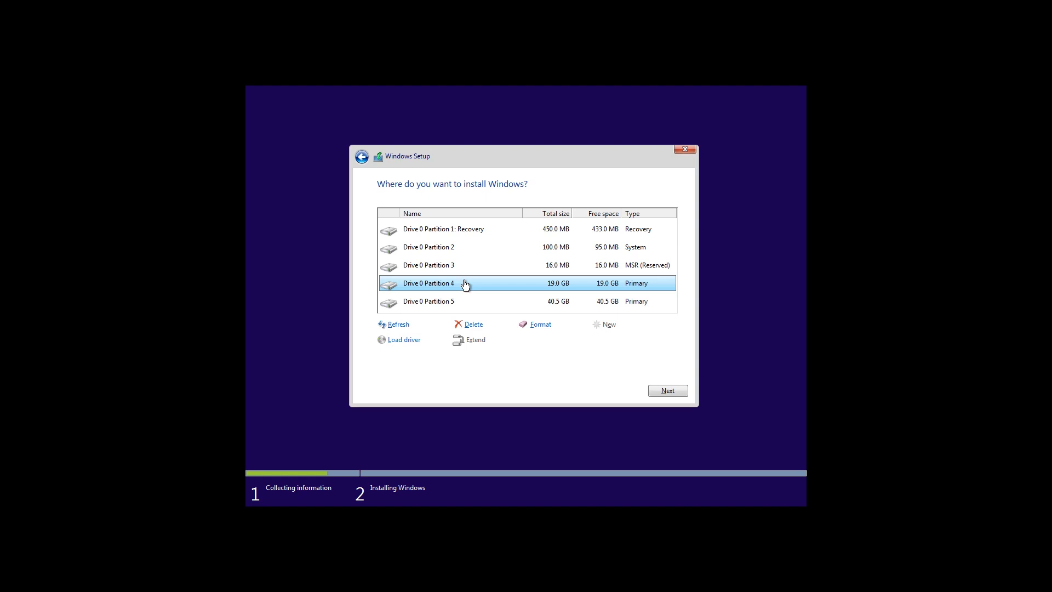
# Delete the 19.0 GB Partition 4 and the 450 MB Recovery, 100 MB System and 16 MB MSR partitions, confirming each deletion
pyautogui.click(474, 326)
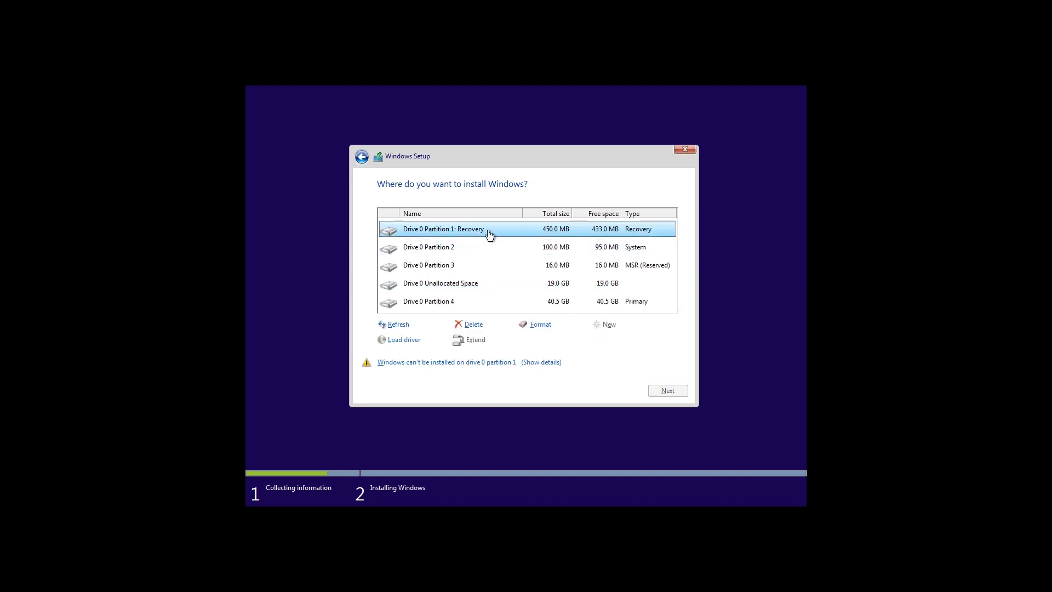
pyautogui.click(473, 326)
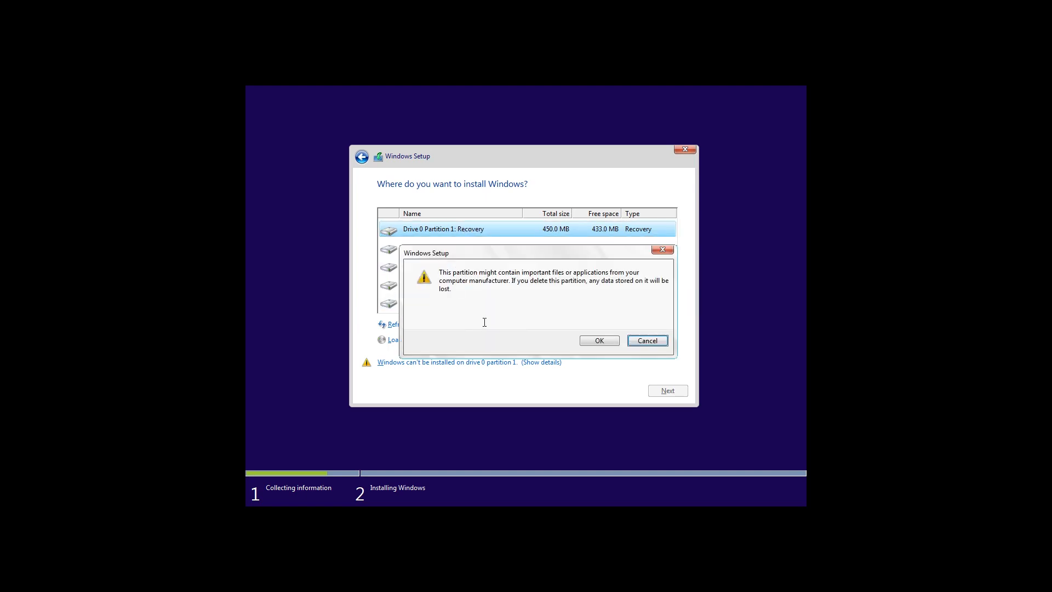
pyautogui.click(588, 341)
pyautogui.click(467, 249)
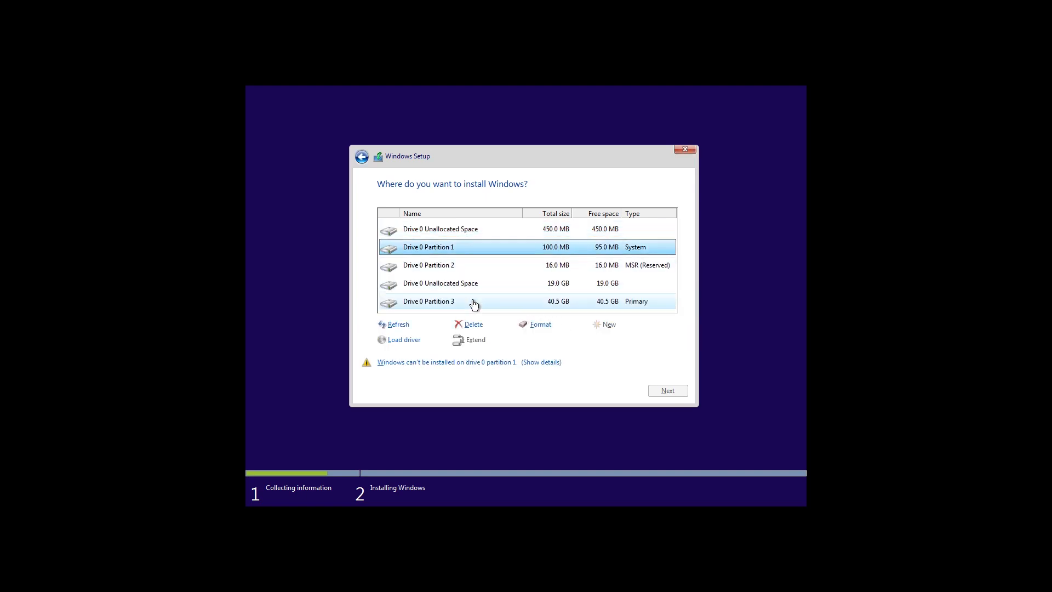
pyautogui.click(475, 325)
pyautogui.click(599, 341)
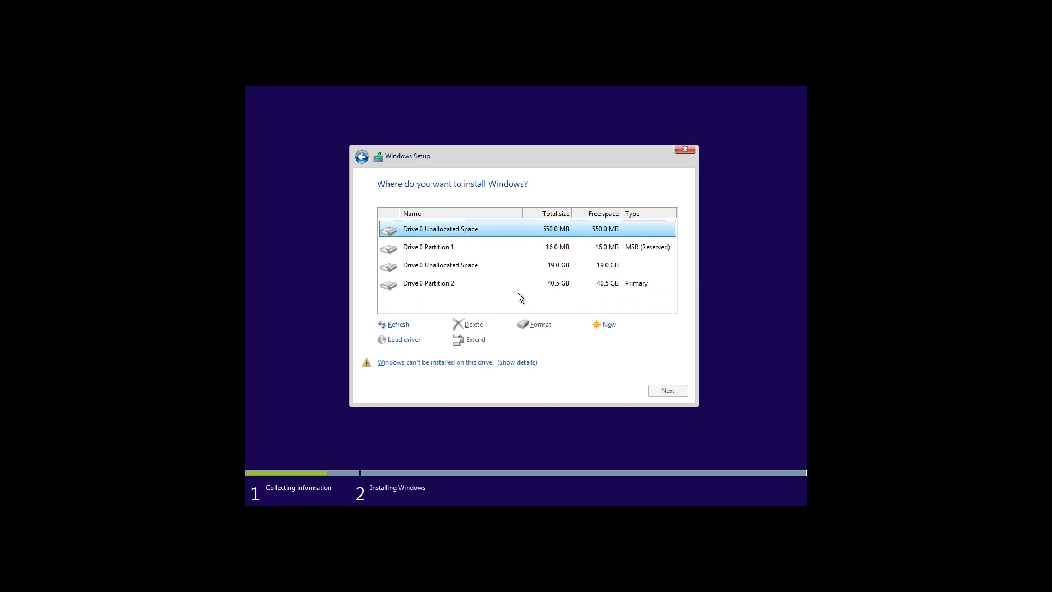
pyautogui.click(463, 249)
pyautogui.click(474, 325)
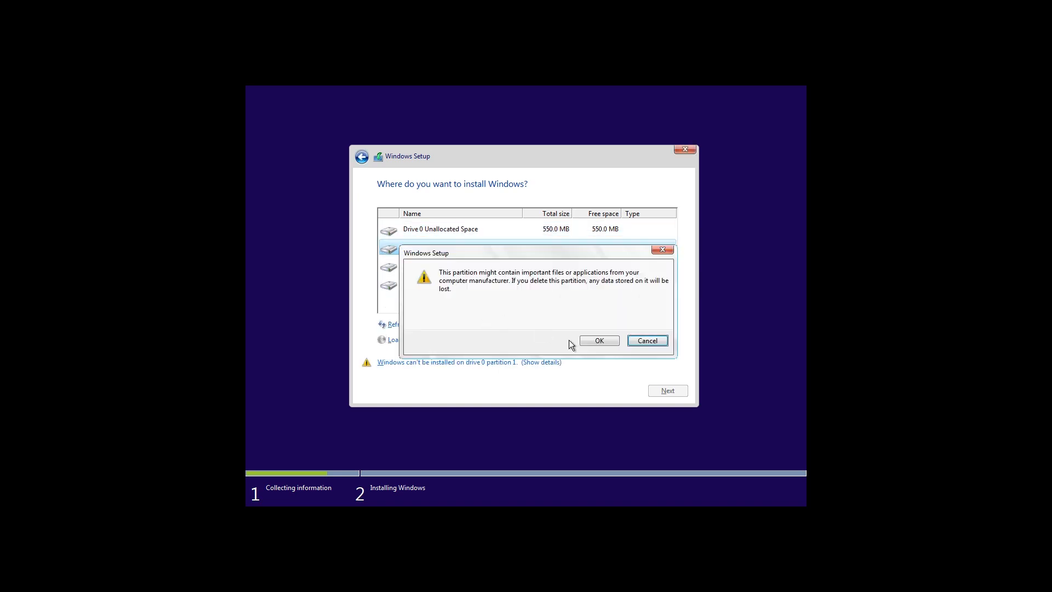
pyautogui.click(595, 341)
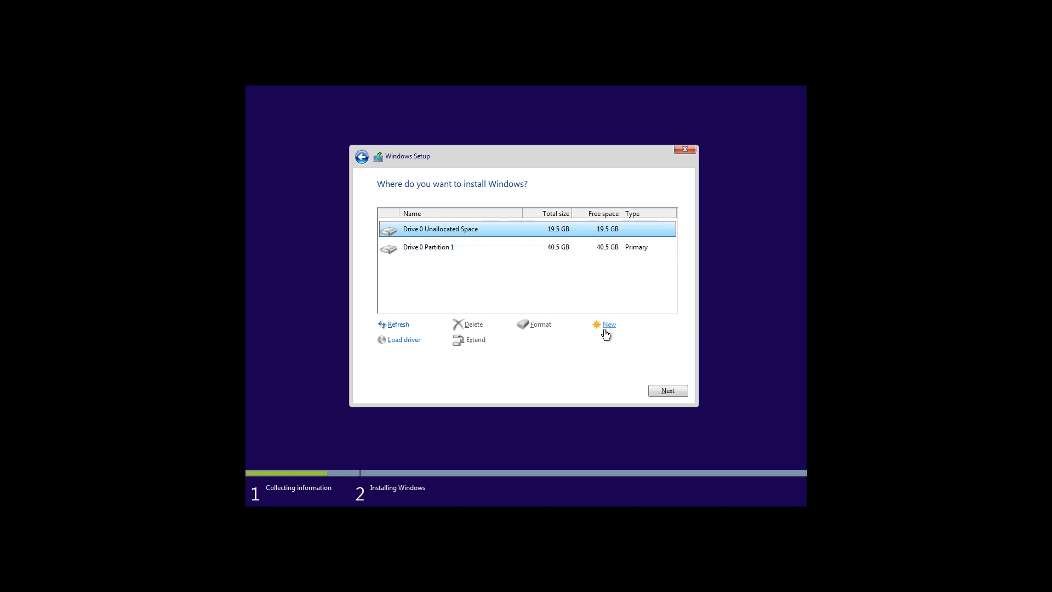
# Create a new 20000 MB partition in the unallocated space and accept the extra system partitions
pyautogui.click(609, 325)
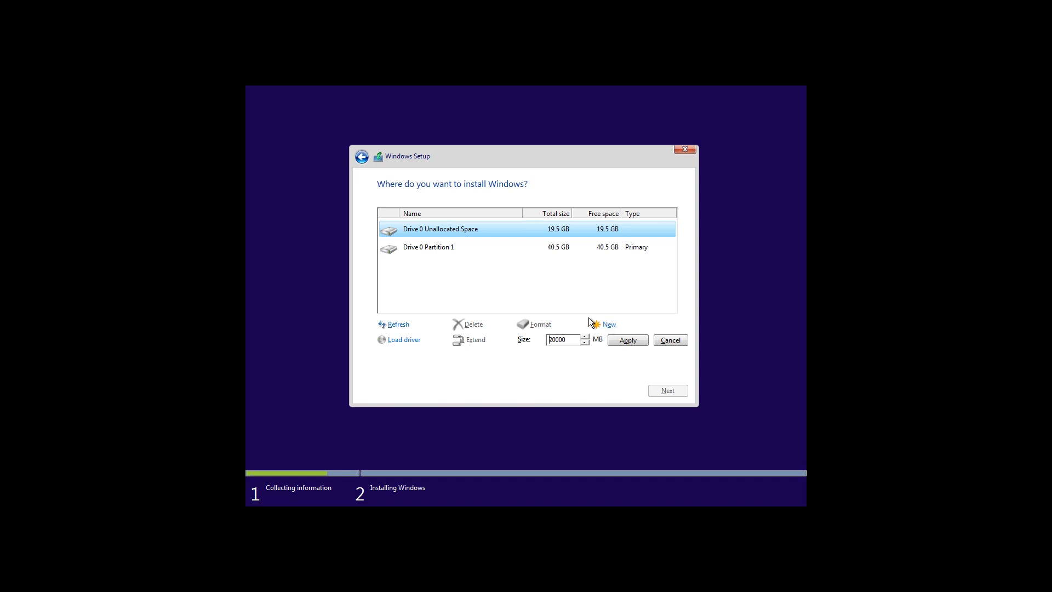
pyautogui.click(621, 338)
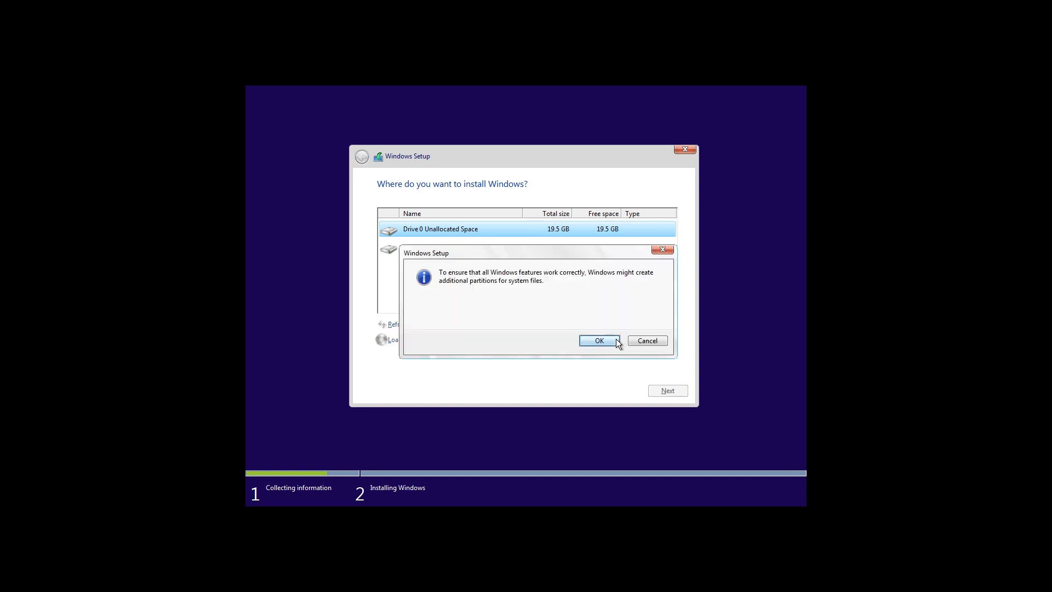
pyautogui.click(613, 340)
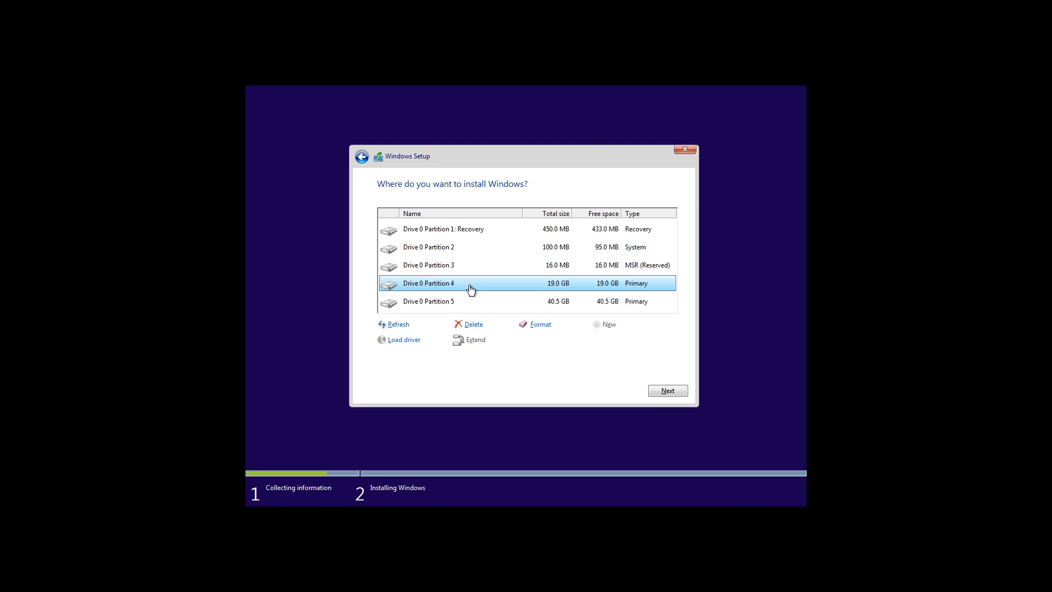
# Install Windows onto Drive 0 Partition 4 and wait through the restart to 'Getting devices ready'
pyautogui.click(667, 392)
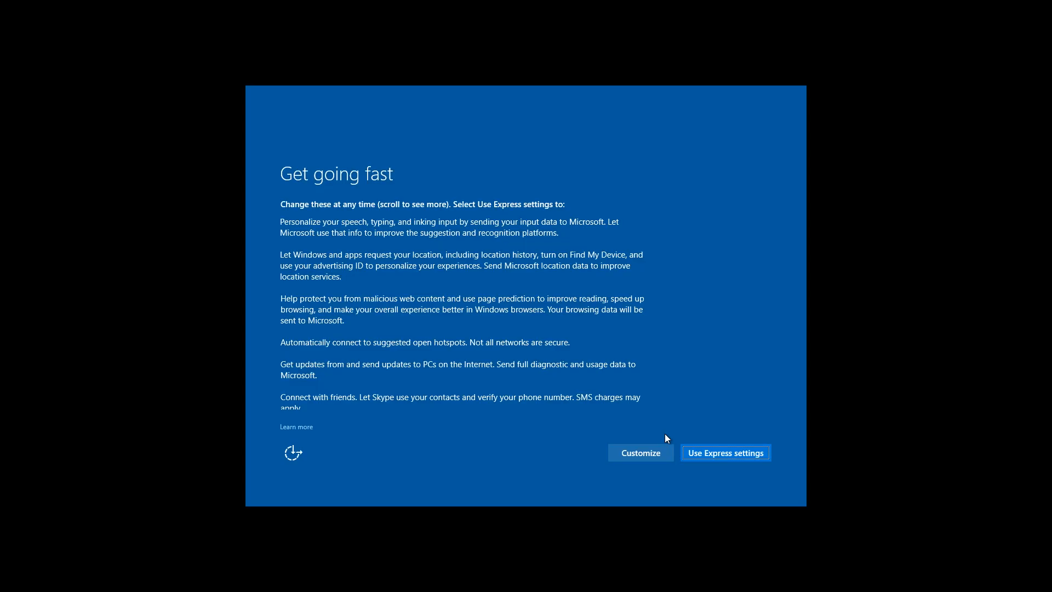
# Accept the default privacy settings, then declare the PC personally owned with 'I own it'
pyautogui.click(730, 452)
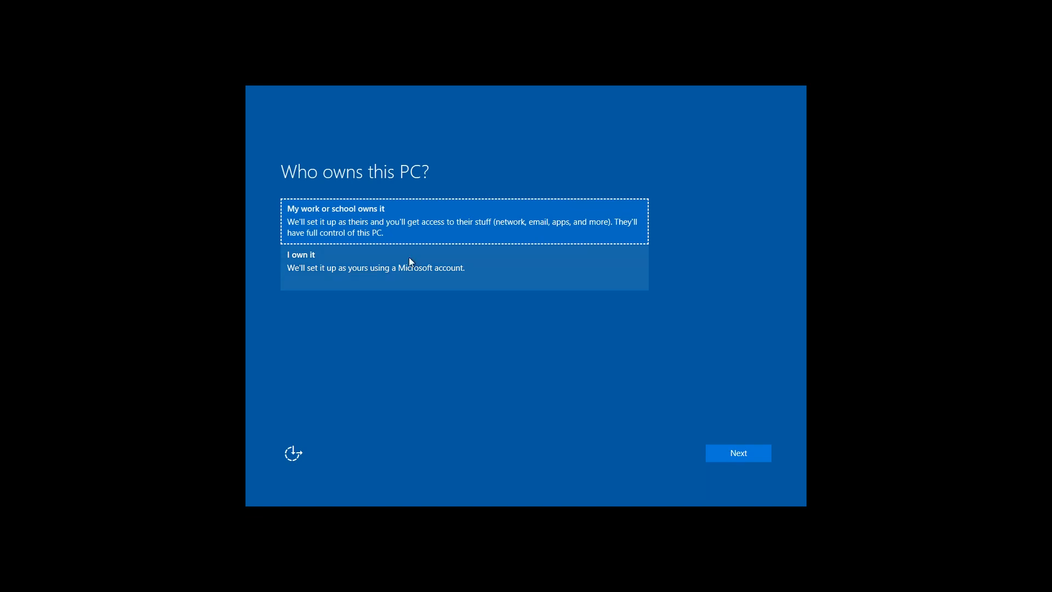
pyautogui.click(352, 269)
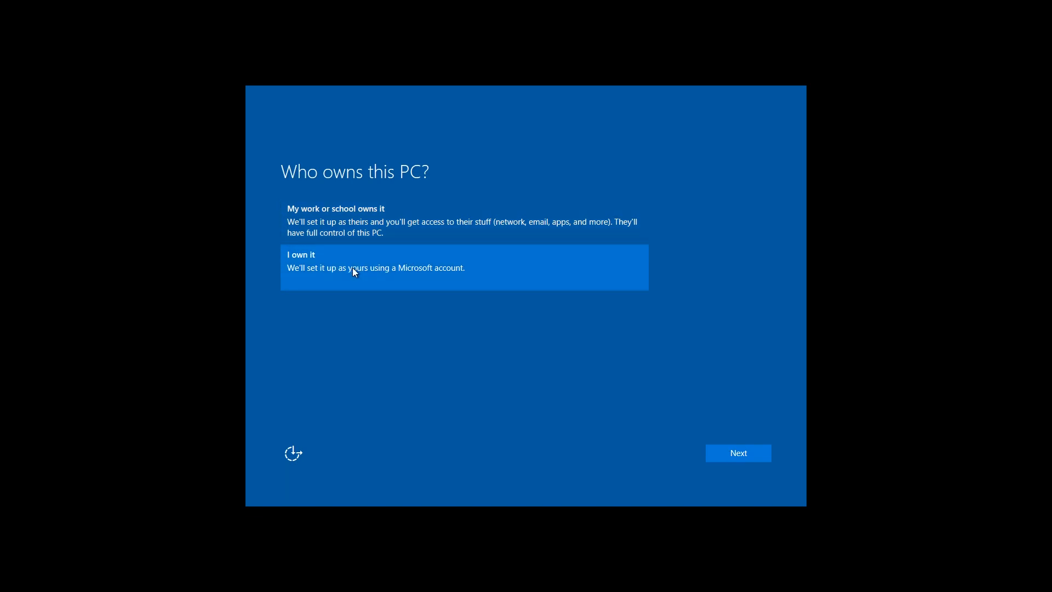
pyautogui.click(745, 455)
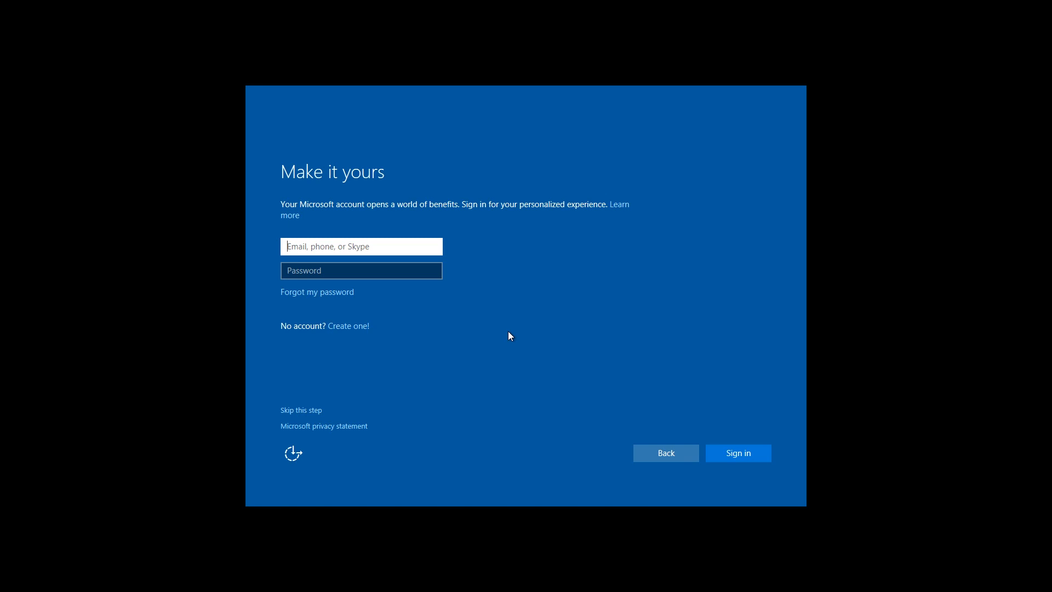
# Create a new Microsoft account with a new outlook.com email address and a password, then submit
pyautogui.click(343, 327)
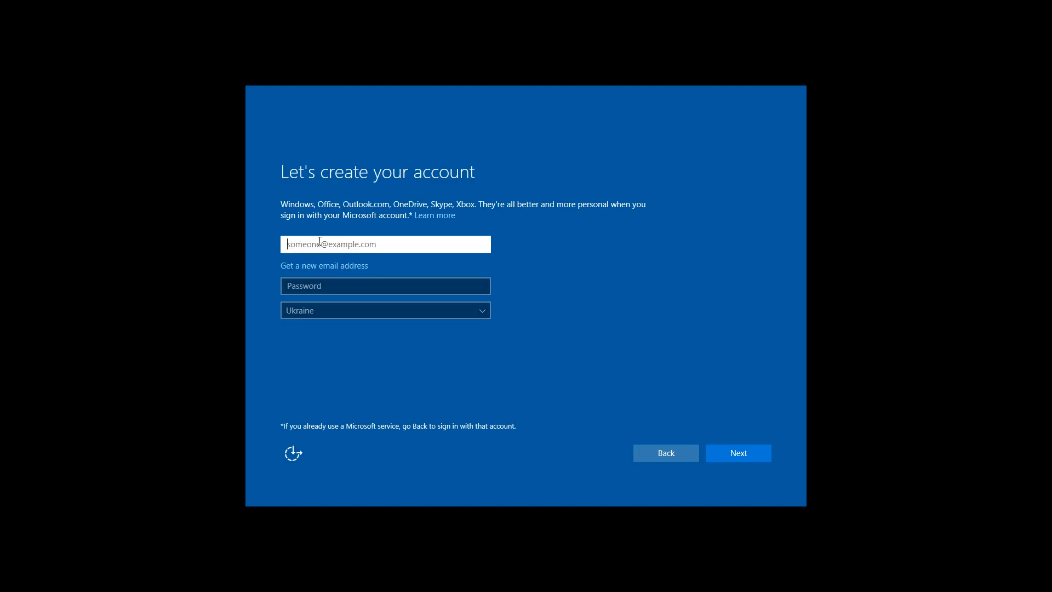
pyautogui.click(321, 267)
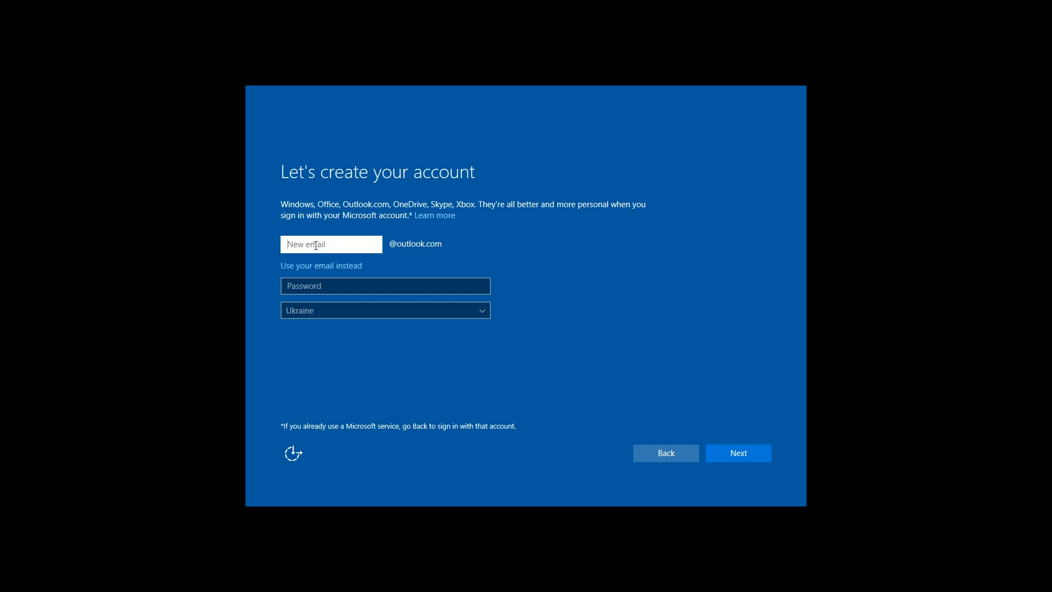
pyautogui.click(305, 288)
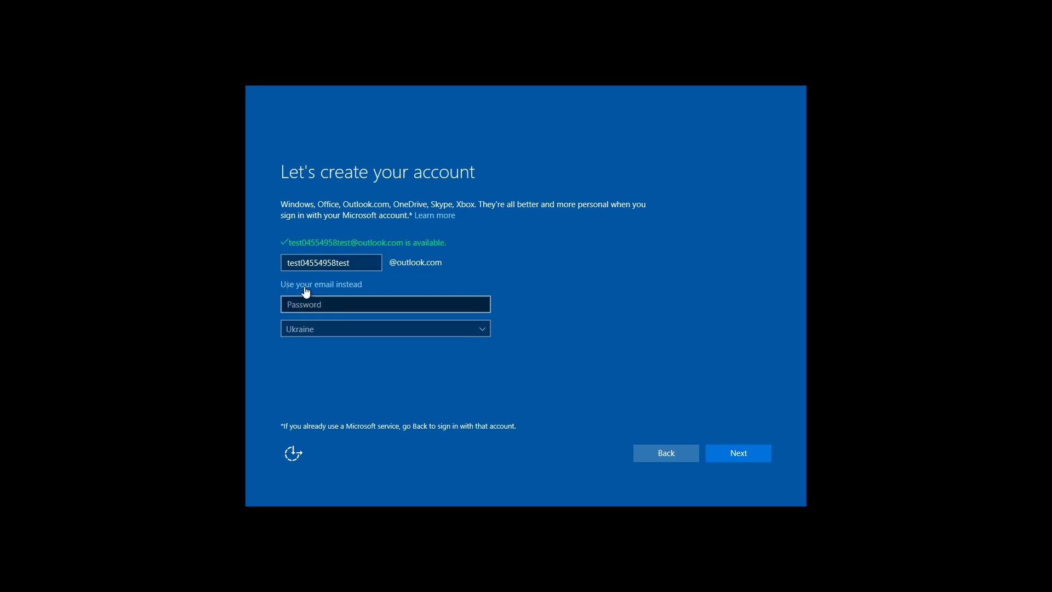
pyautogui.write('***************')
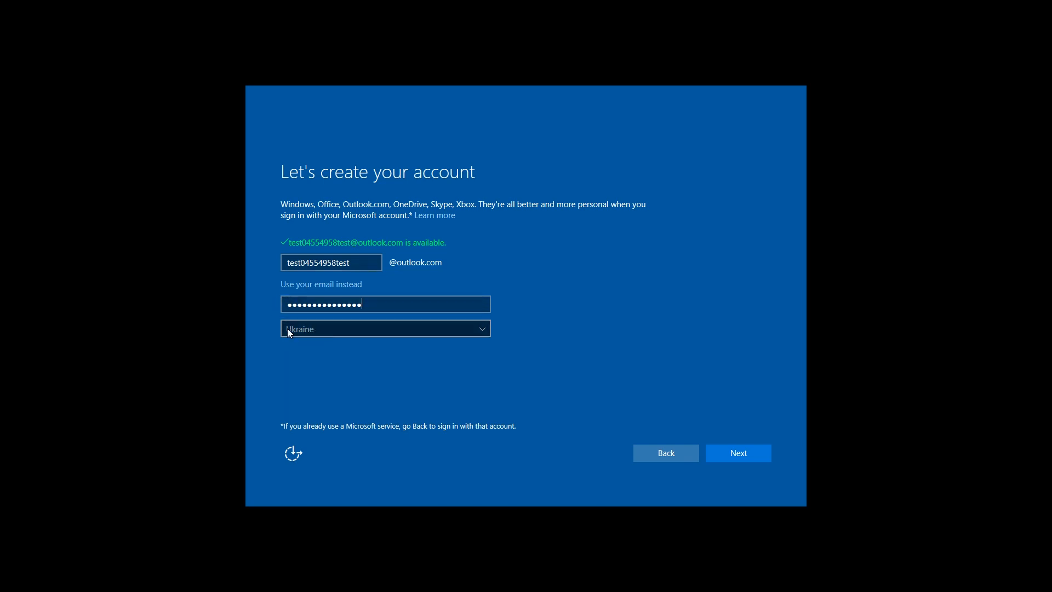
pyautogui.click(735, 450)
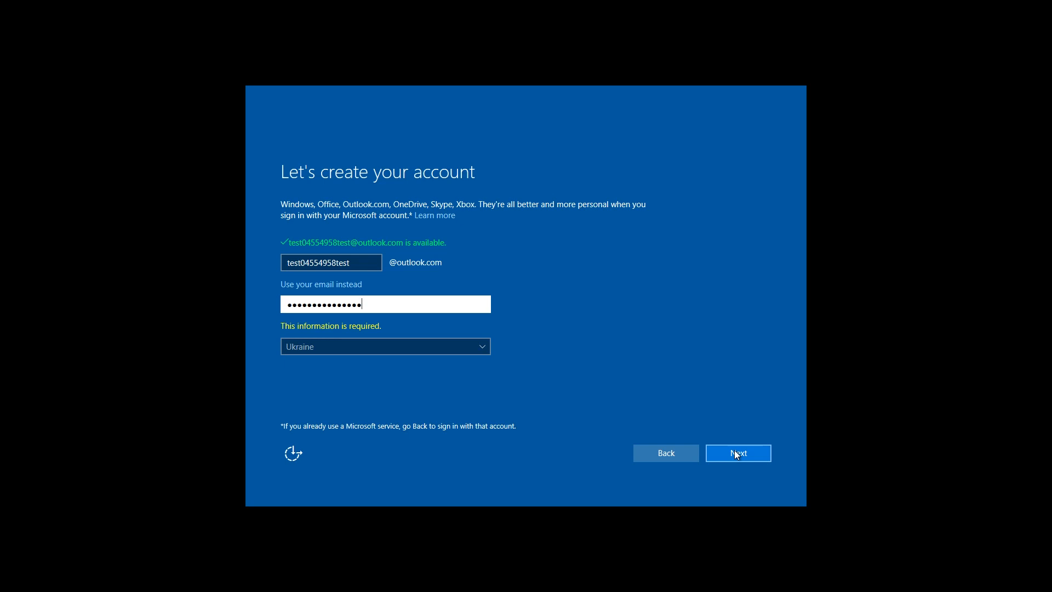
pyautogui.click(735, 453)
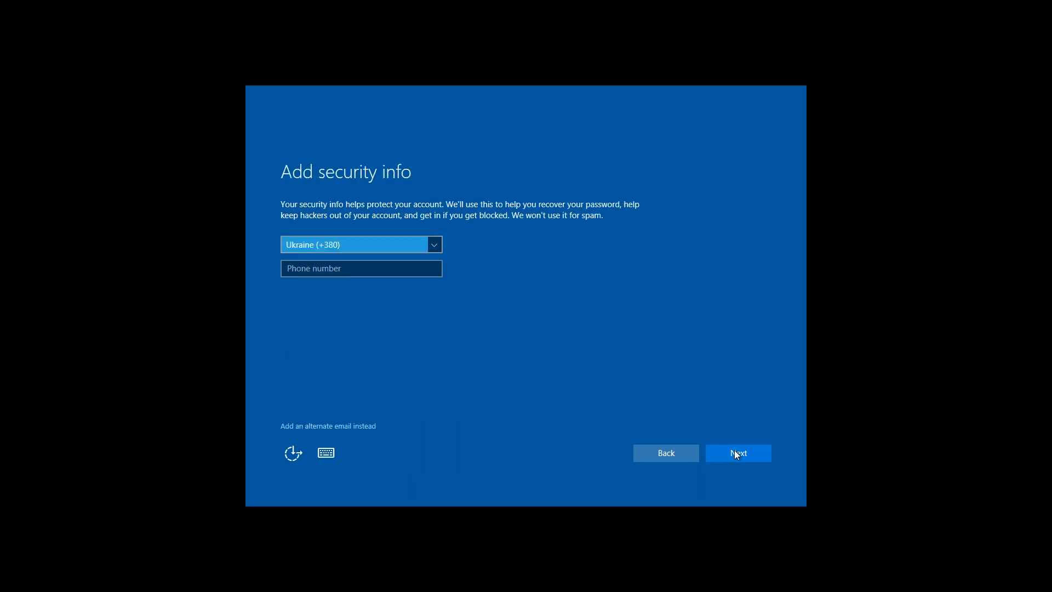
# Skip adding a phone number and keep both advertising and offers options ticked
pyautogui.click(735, 452)
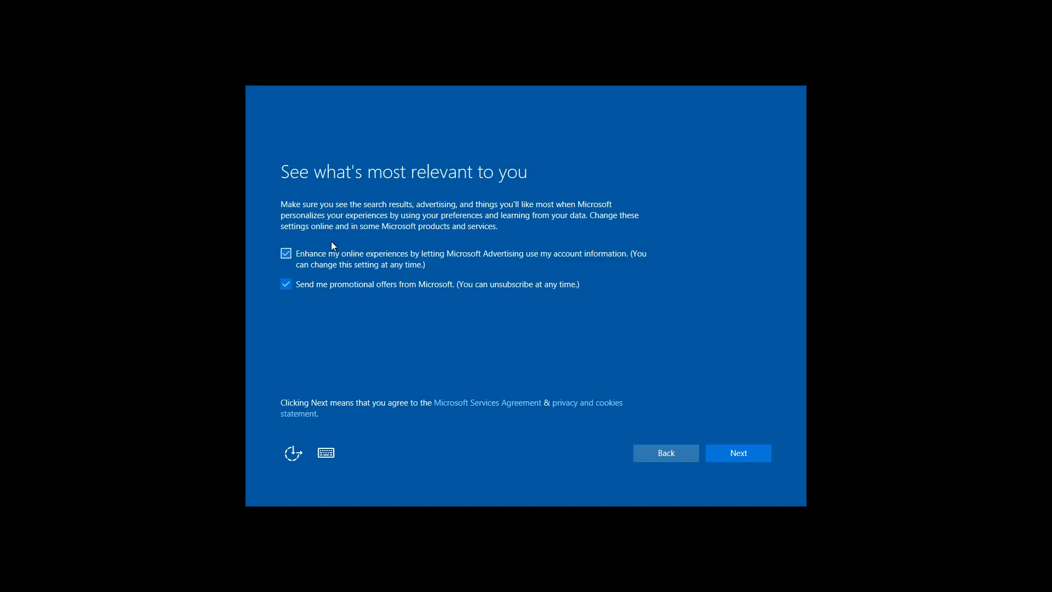
pyautogui.click(717, 453)
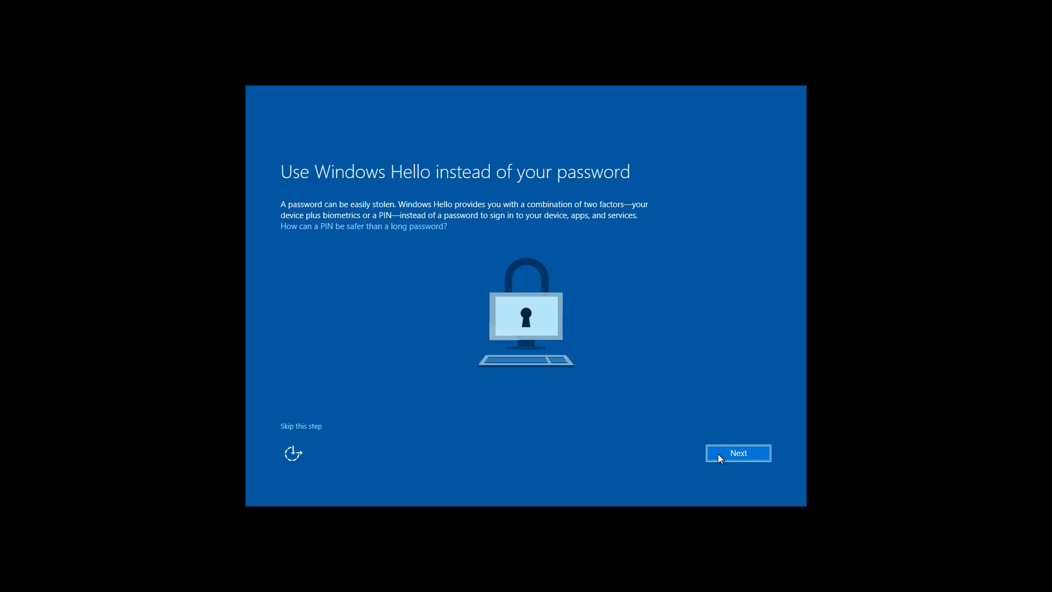
# Skip Windows Hello and choose 'Save new files only to this PC by default' instead of OneDrive
pyautogui.click(718, 455)
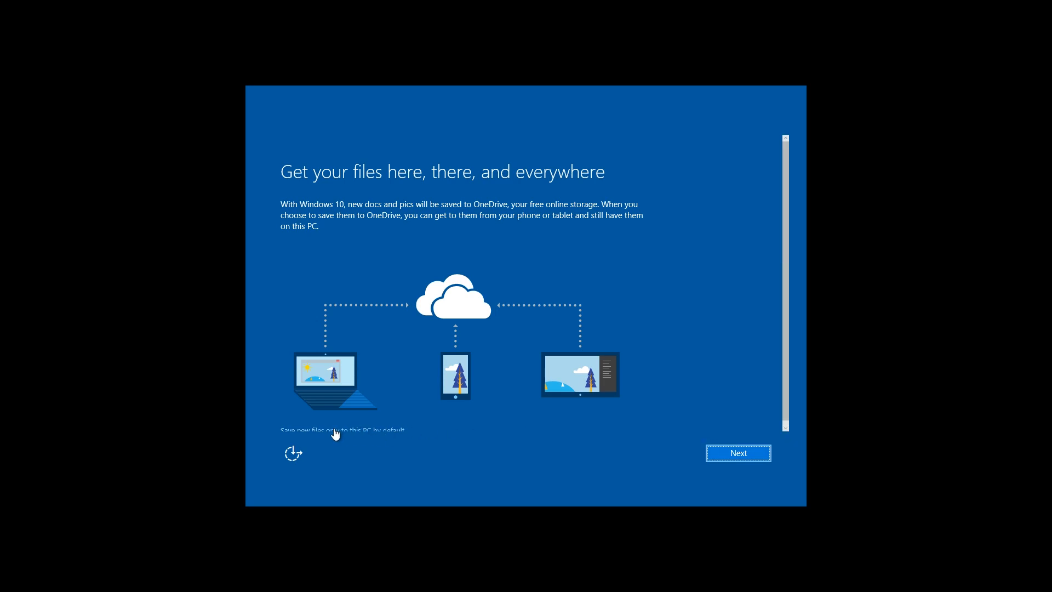
pyautogui.scroll(-1, 555, 301)
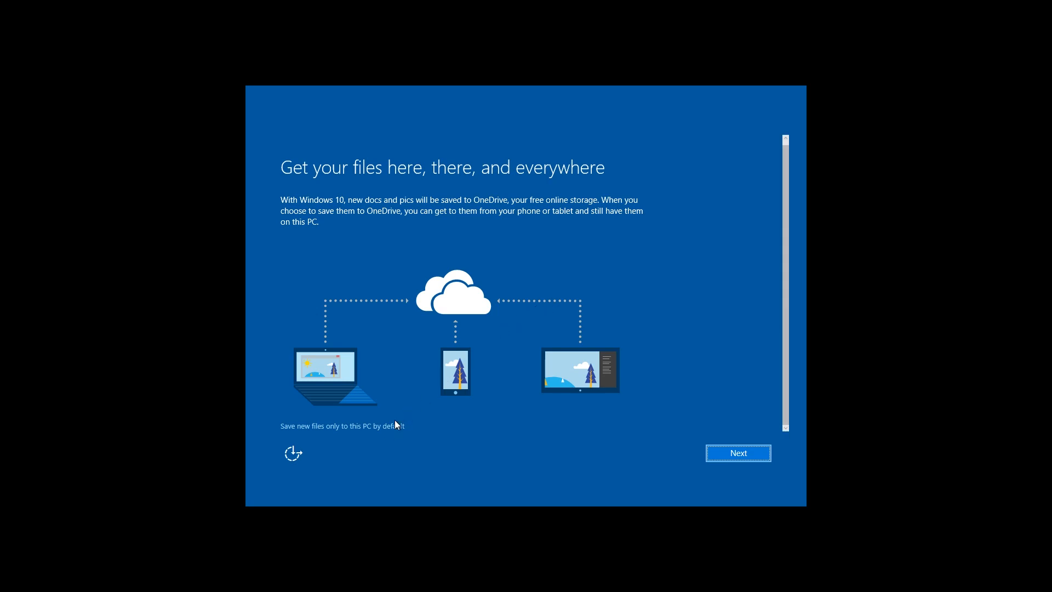
pyautogui.click(386, 432)
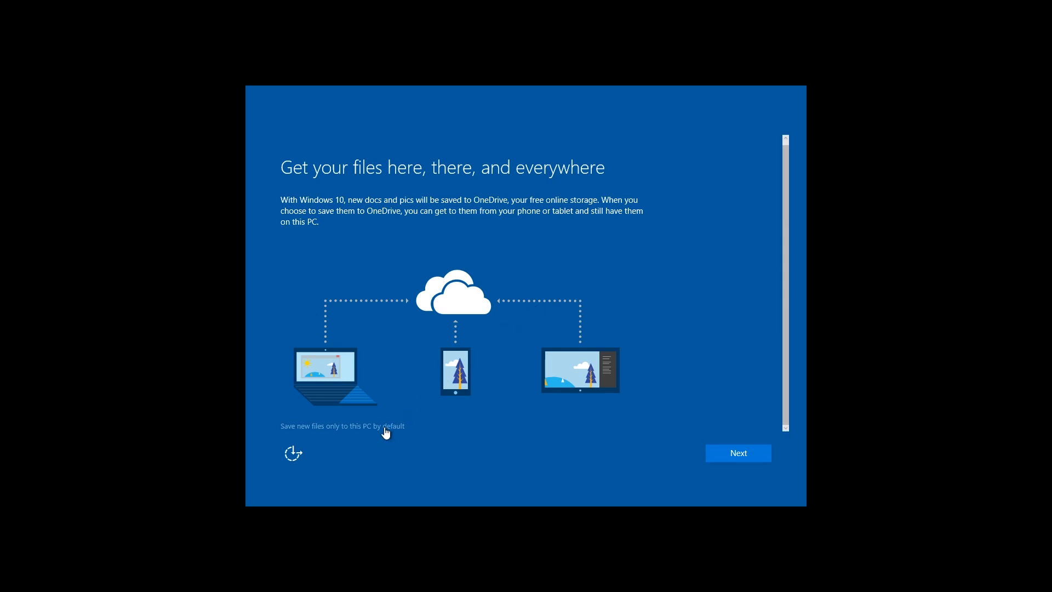